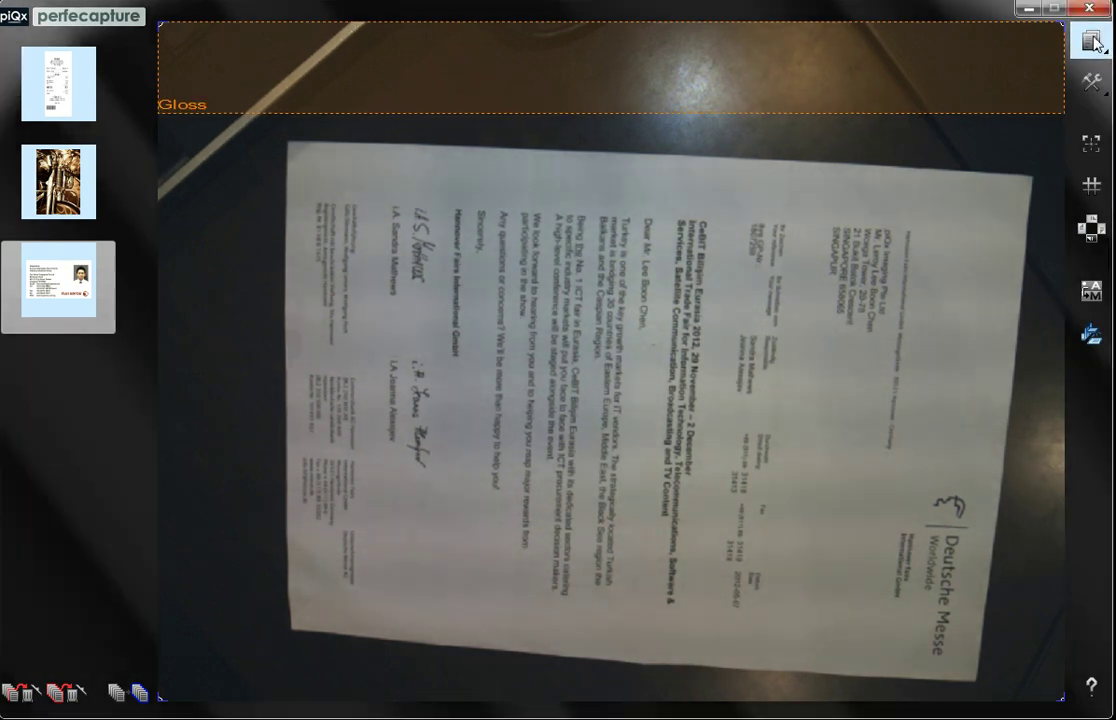
# Step: Fit the crop frame's top-left, top-right and bottom-right corners to the Deutsche Messe letter
pyautogui.click(288, 142)
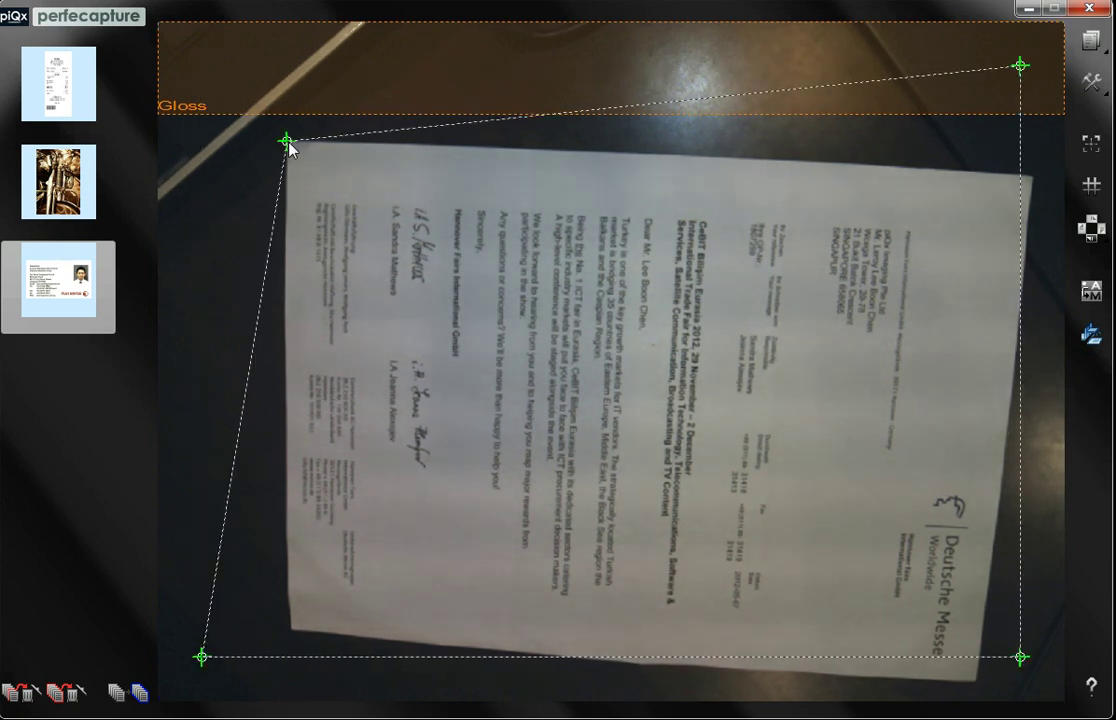
pyautogui.click(1033, 172)
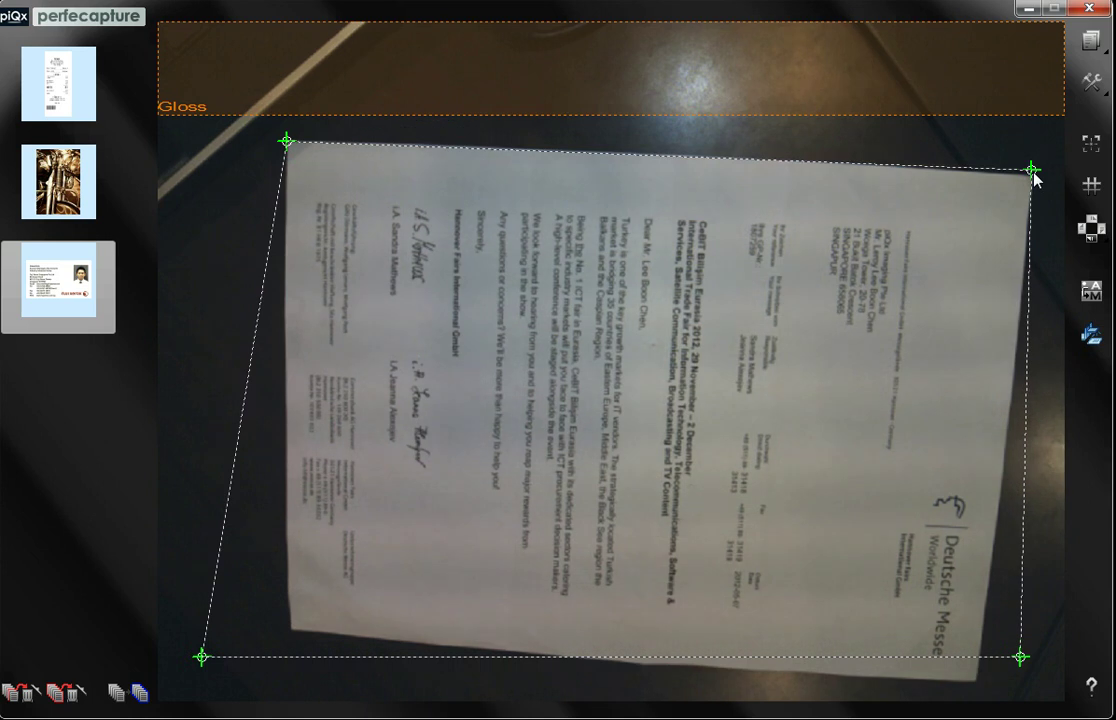
pyautogui.click(975, 681)
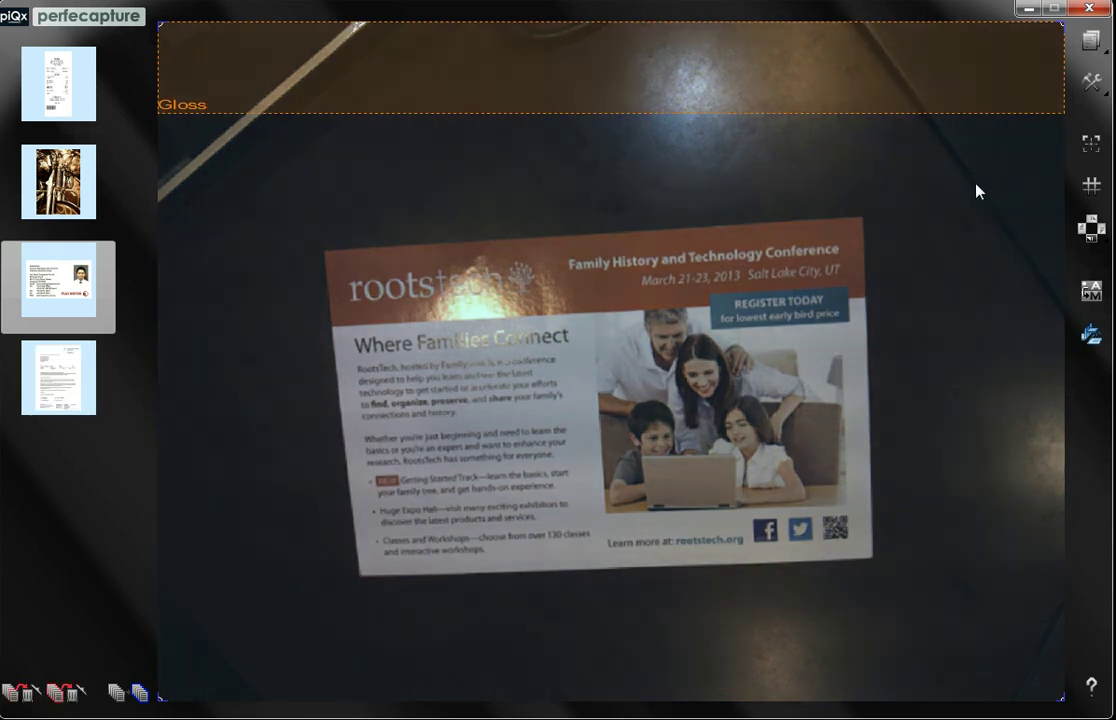
# Step: Fit all four crop corners to the RootsTech flyer and capture it
pyautogui.click(323, 252)
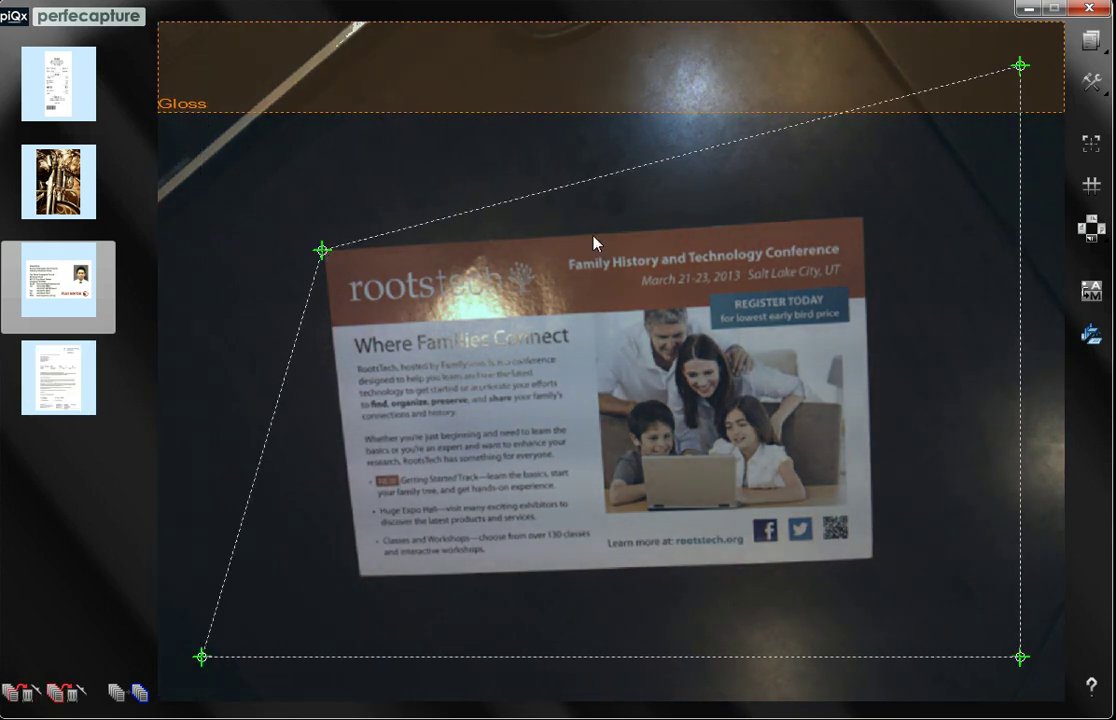
pyautogui.click(858, 218)
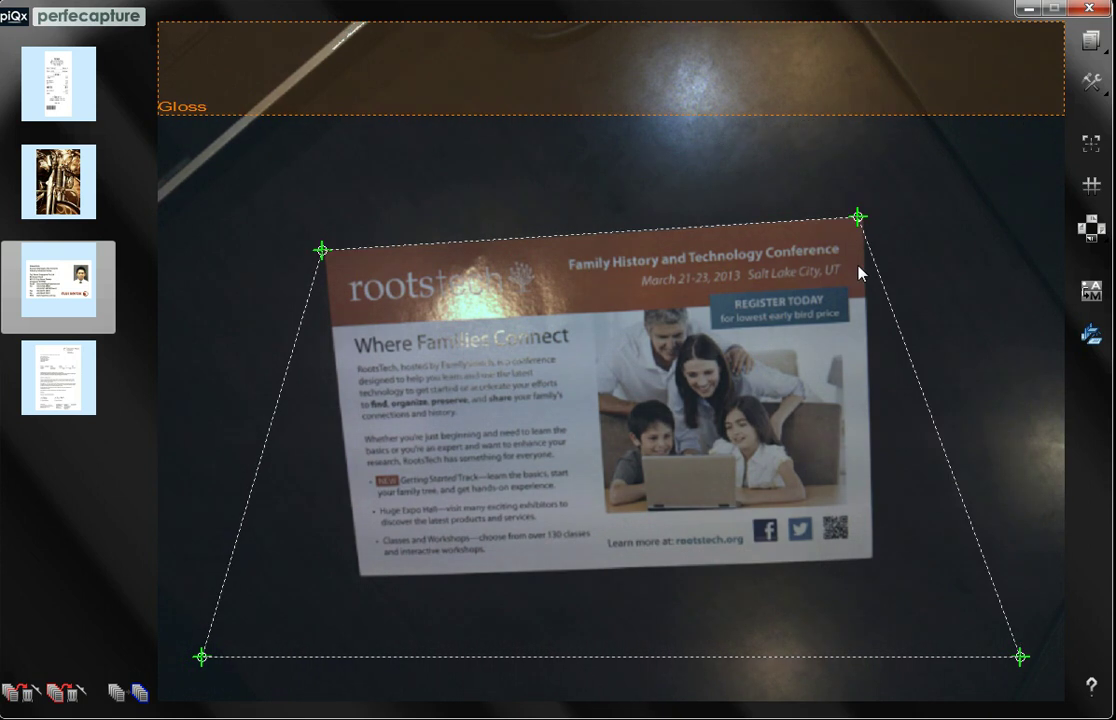
pyautogui.click(868, 557)
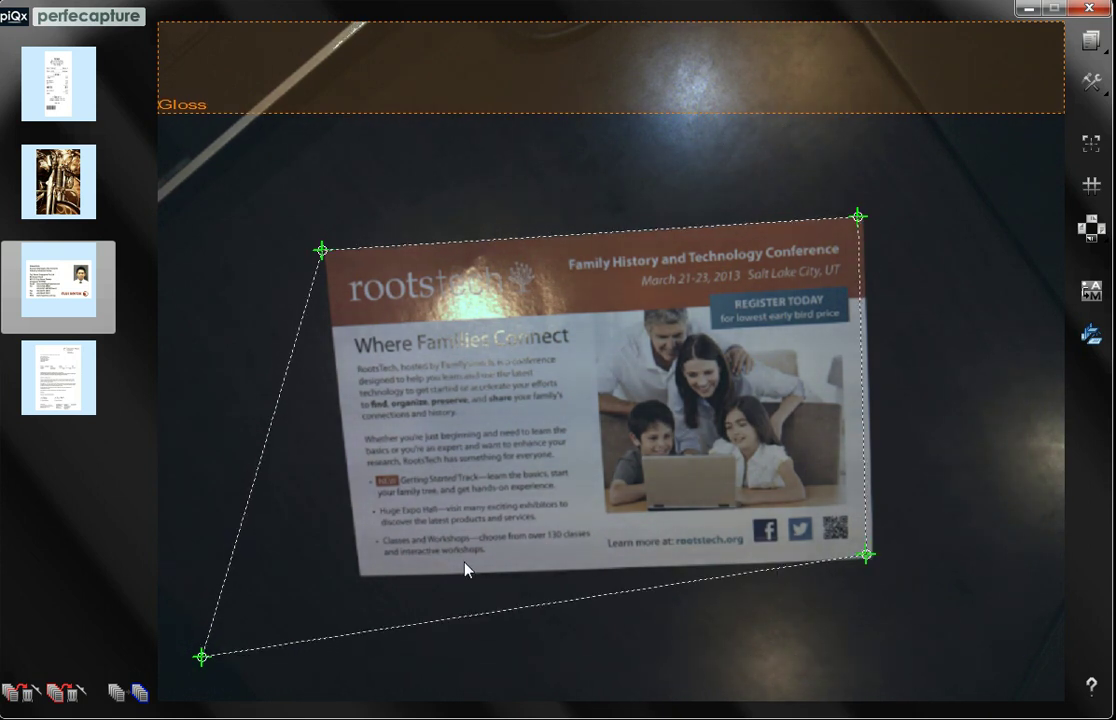
pyautogui.click(357, 577)
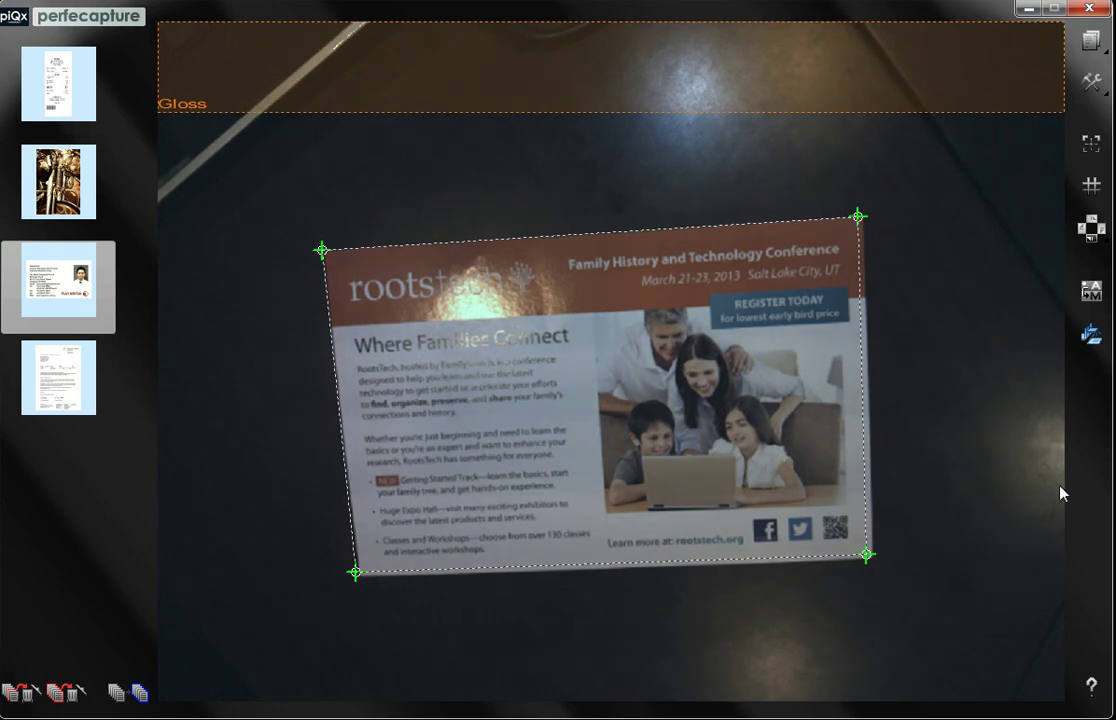
pyautogui.click(1093, 335)
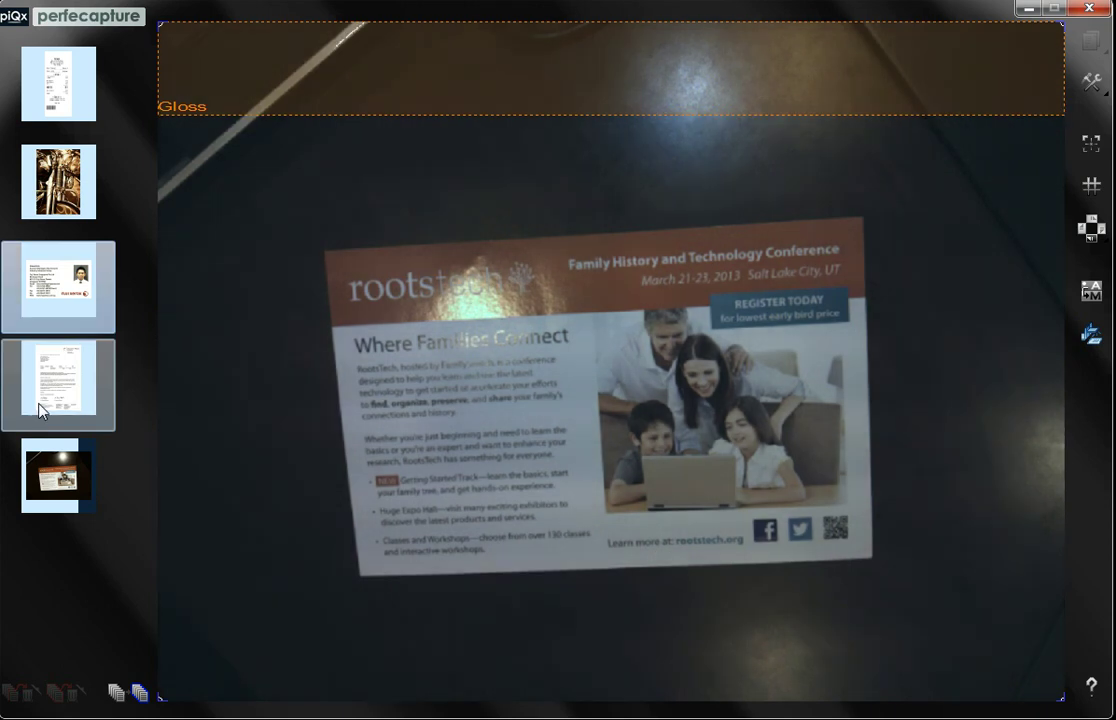
pyautogui.click(40, 408)
pyautogui.click(556, 424)
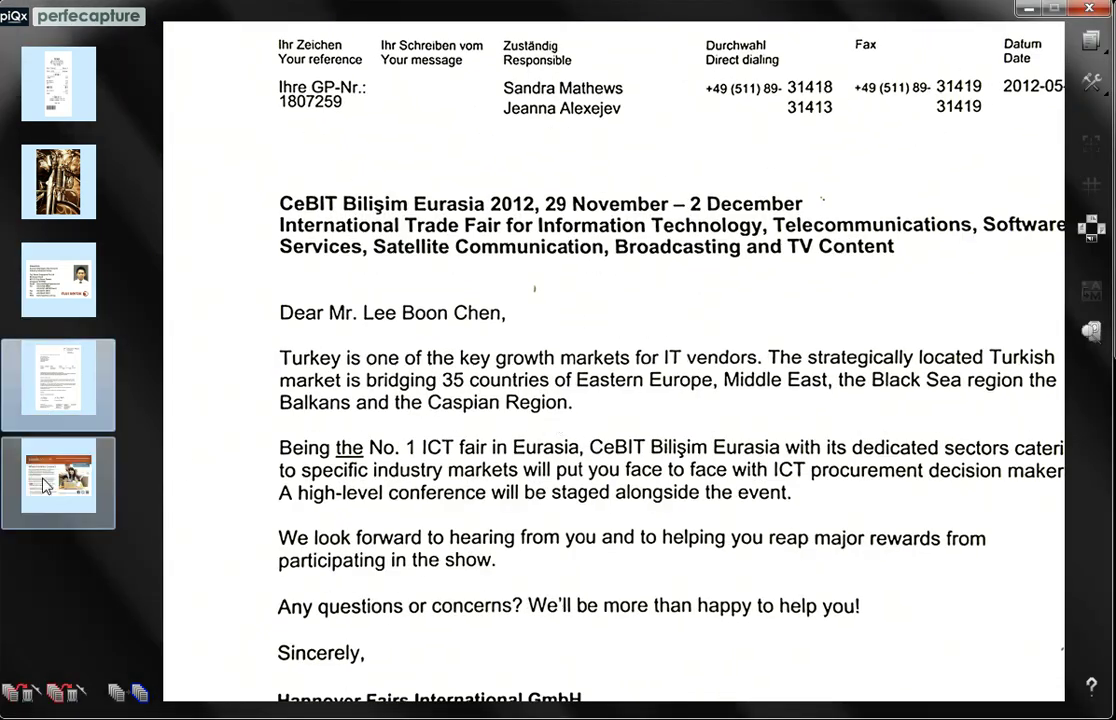
pyautogui.click(30, 486)
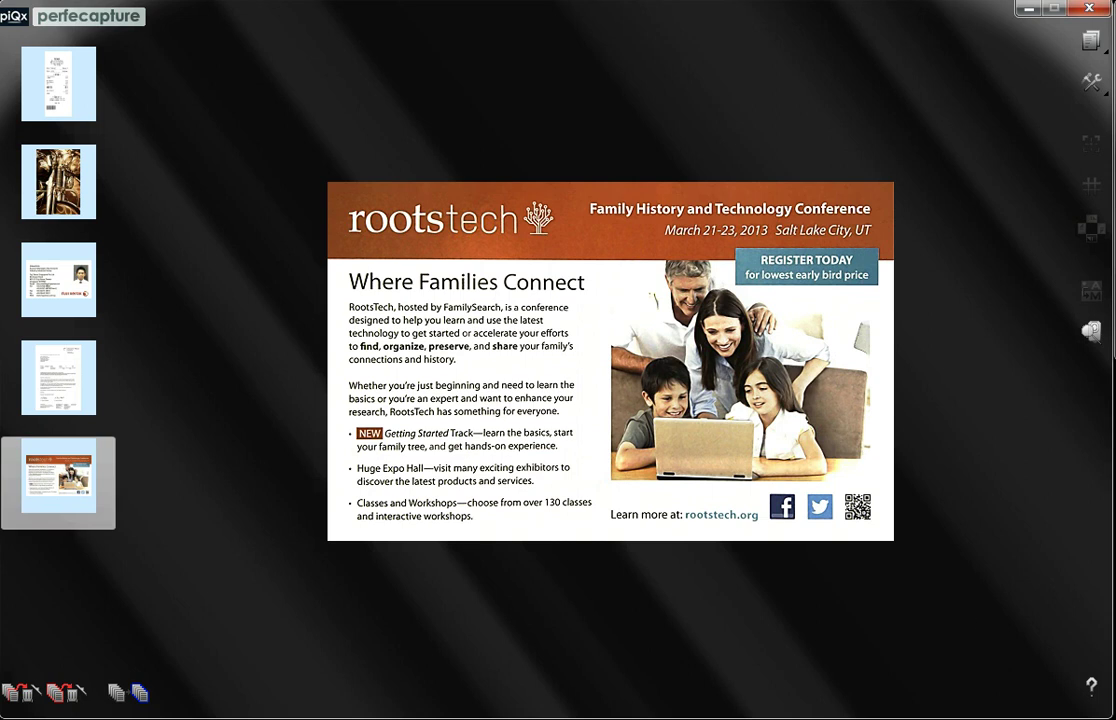
pyautogui.click(1090, 331)
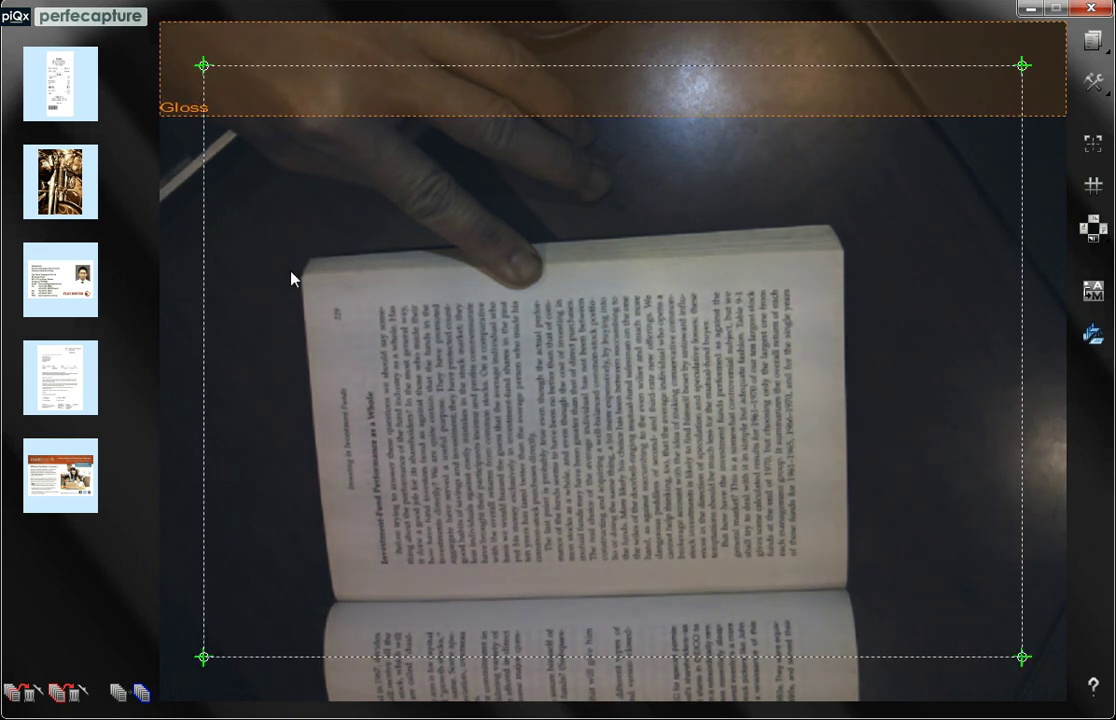
# Step: Fit all four crop corners to the open paperback page and capture it
pyautogui.click(303, 279)
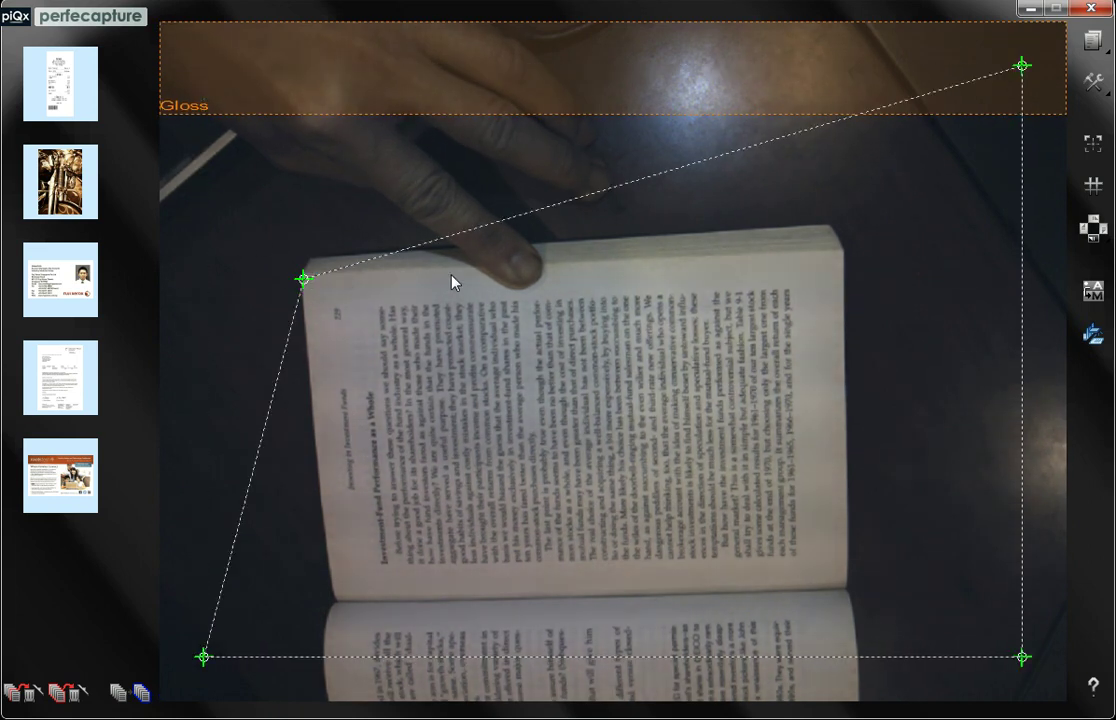
pyautogui.click(838, 251)
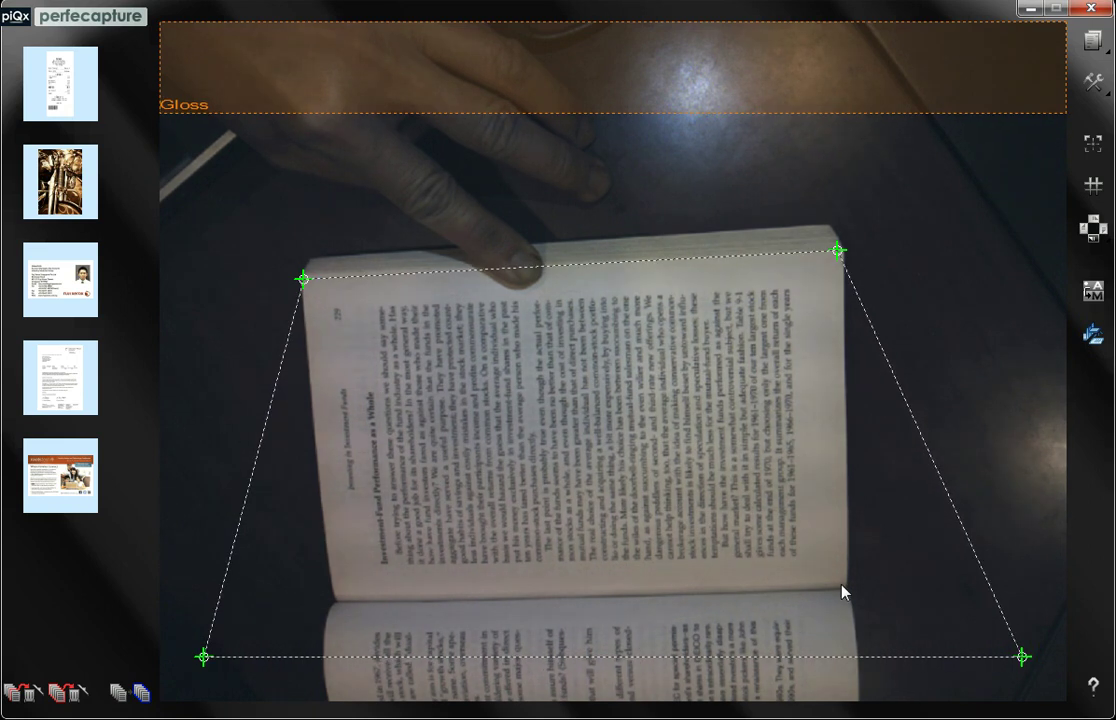
pyautogui.click(840, 585)
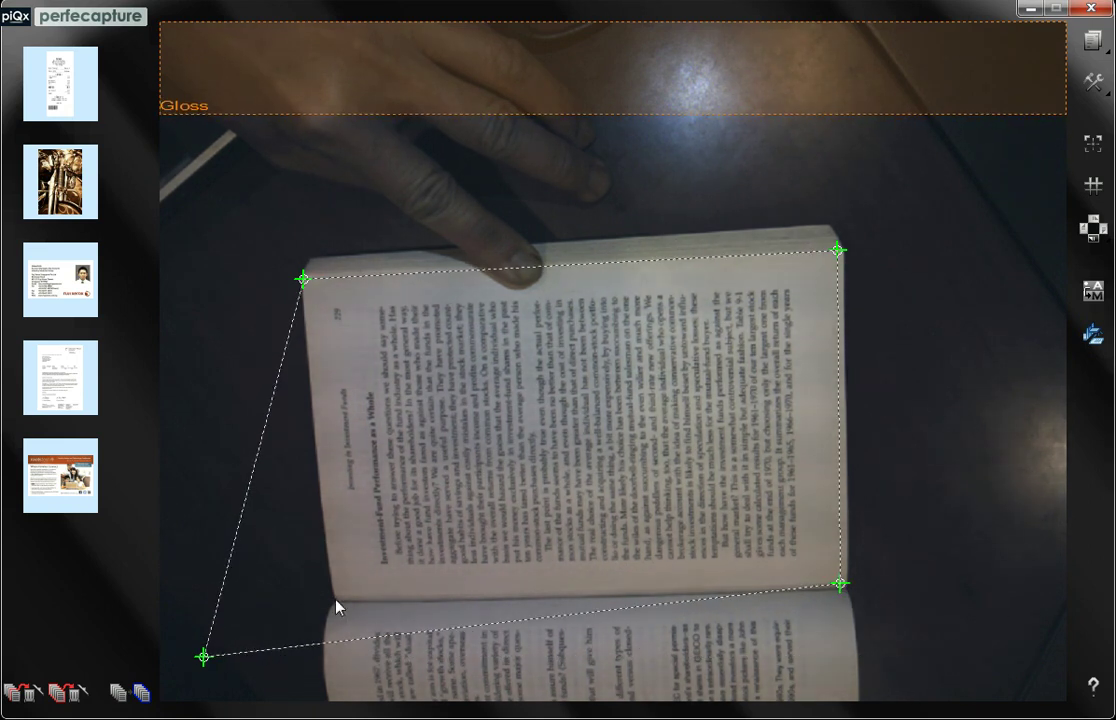
pyautogui.click(333, 598)
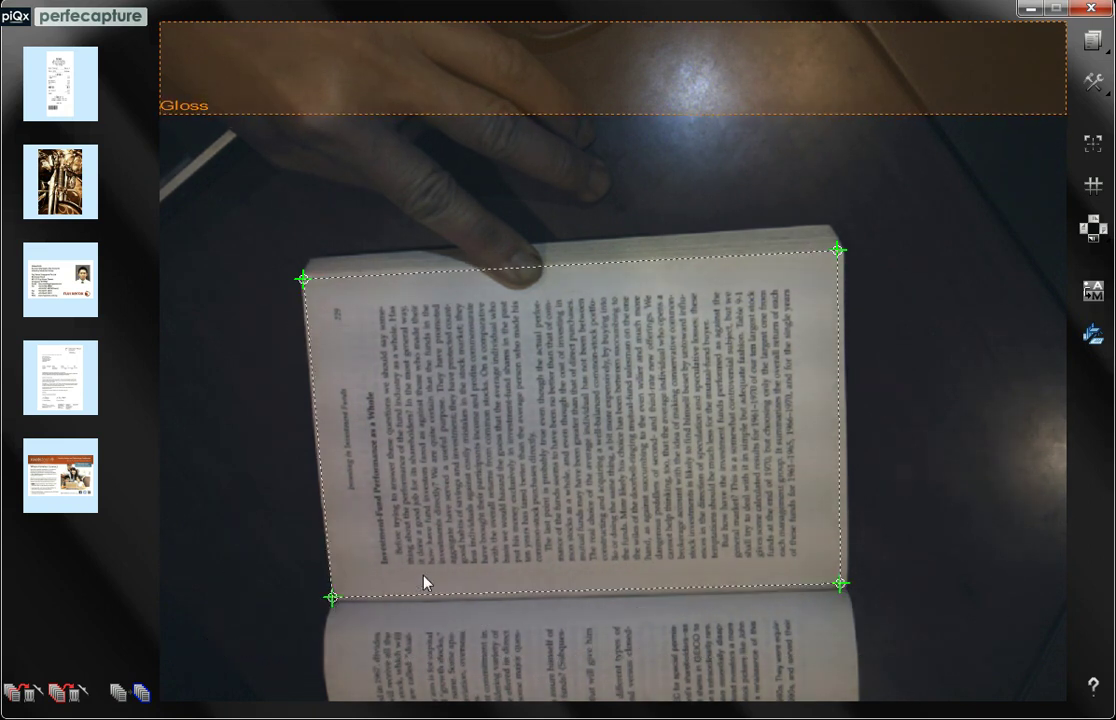
pyautogui.click(1095, 342)
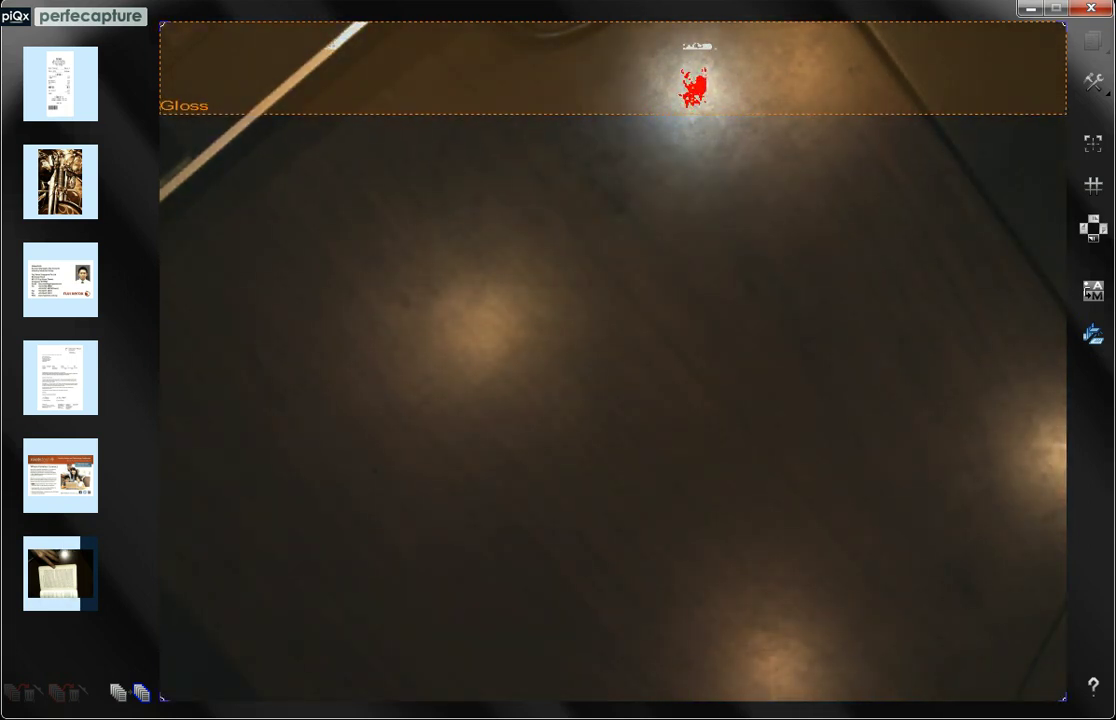
# Step: Save the book page scan as a single-page OCR text PDF, p2013_04_06_230034.pdf
pyautogui.click(42, 576)
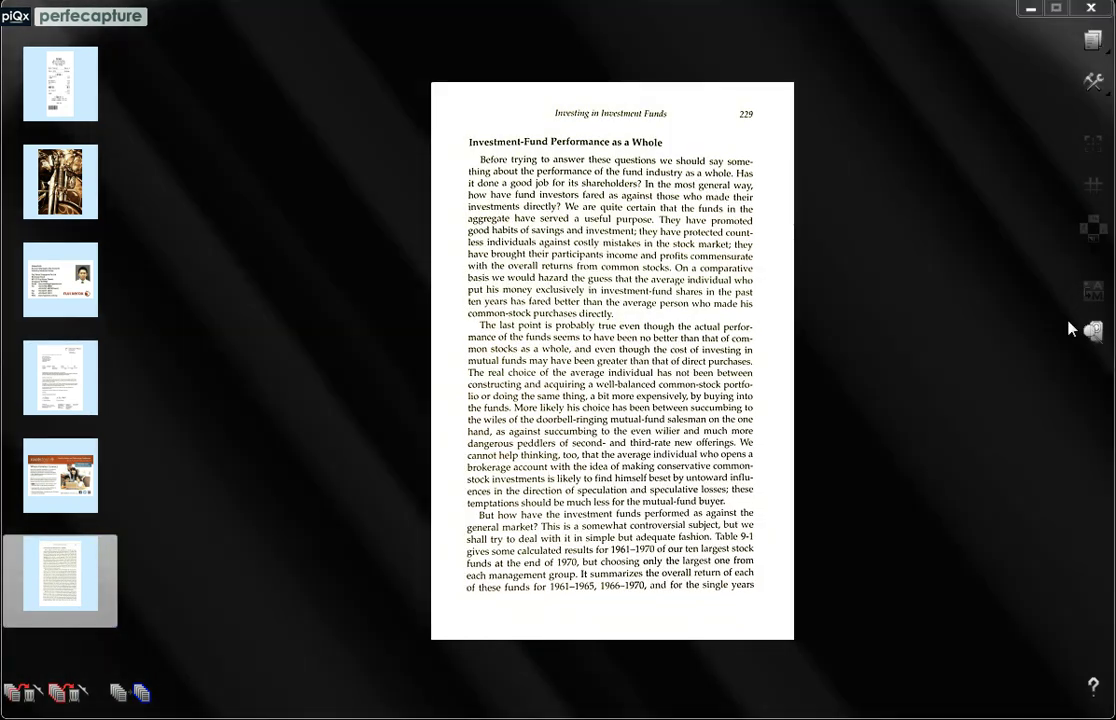
pyautogui.click(1092, 330)
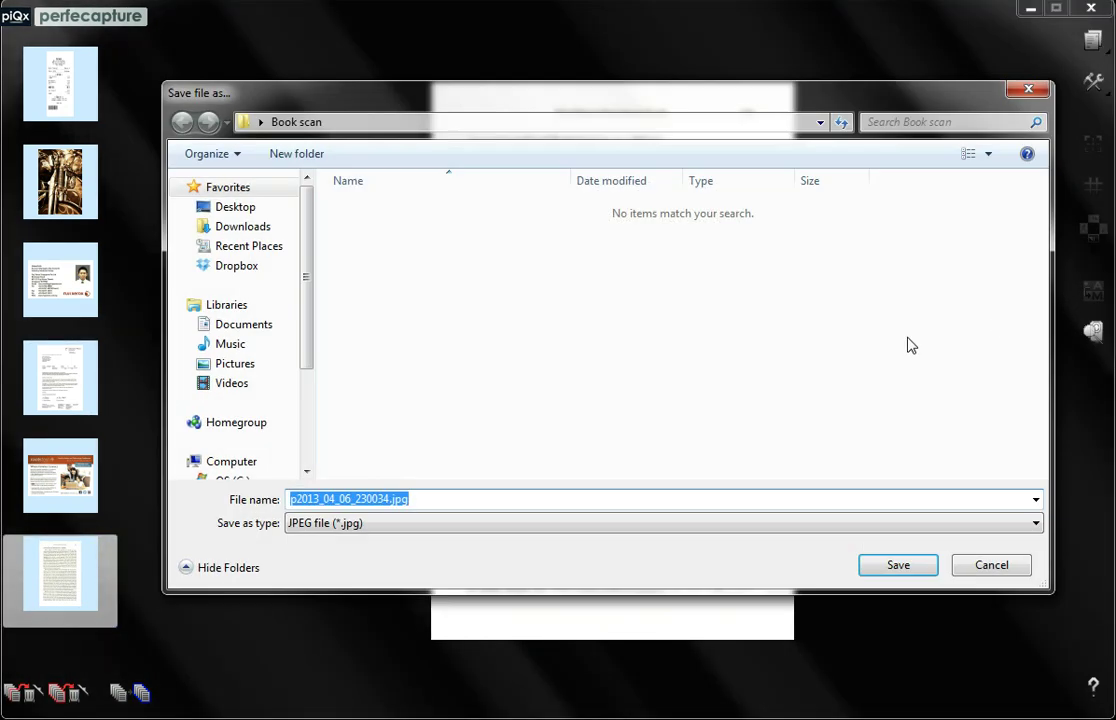
pyautogui.click(449, 529)
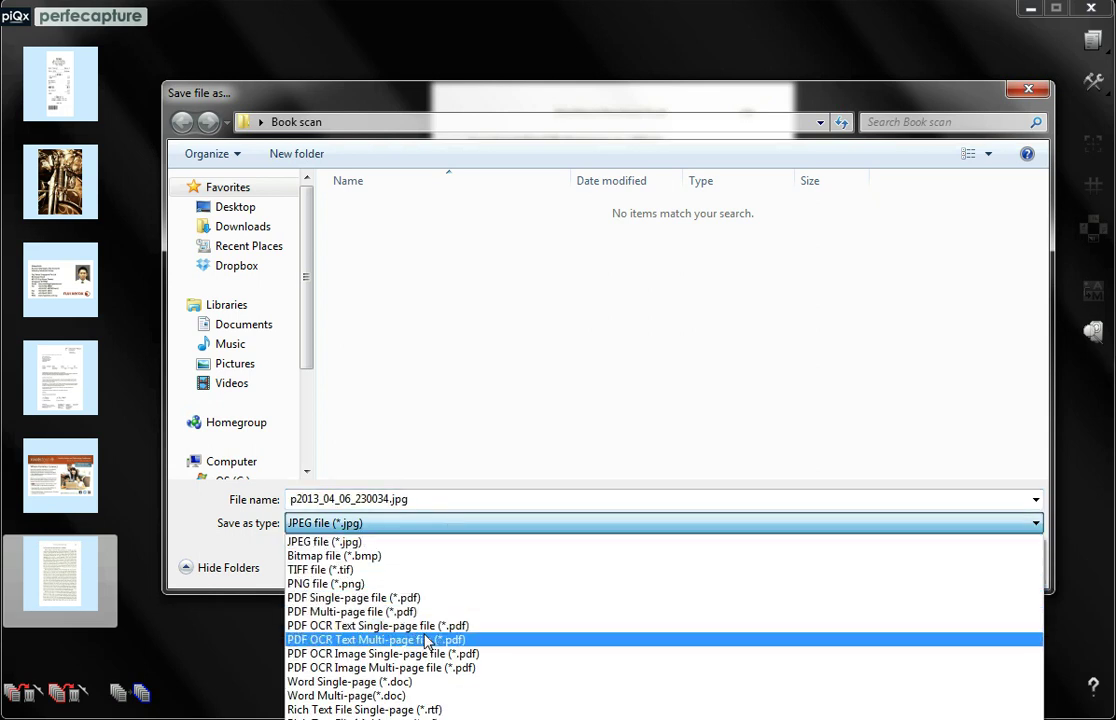
pyautogui.click(448, 625)
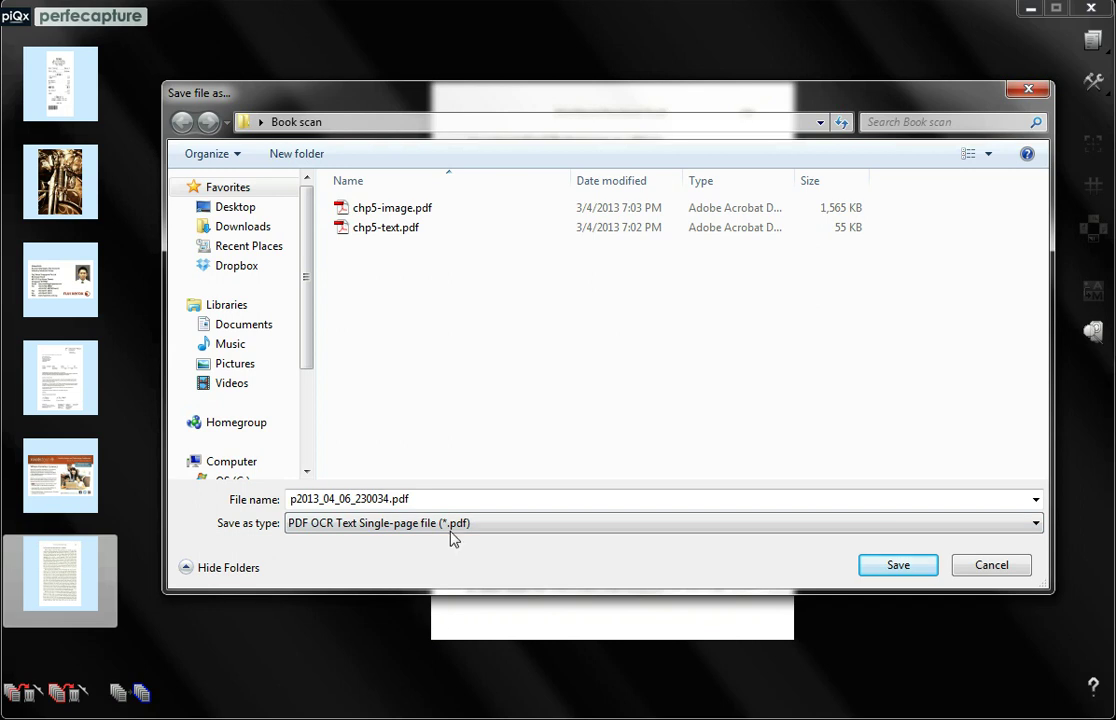
pyautogui.click(885, 570)
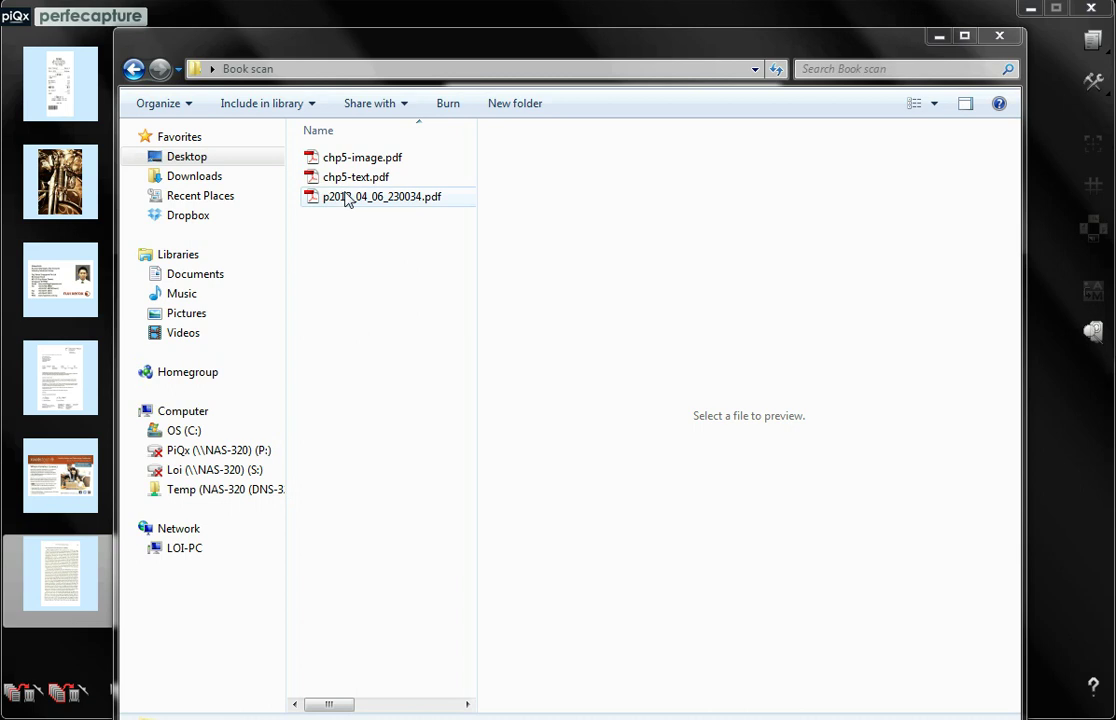
# Step: Open p2013_04_06_230034.pdf from Explorer and copy its first paragraph of text
pyautogui.doubleClick(345, 197)
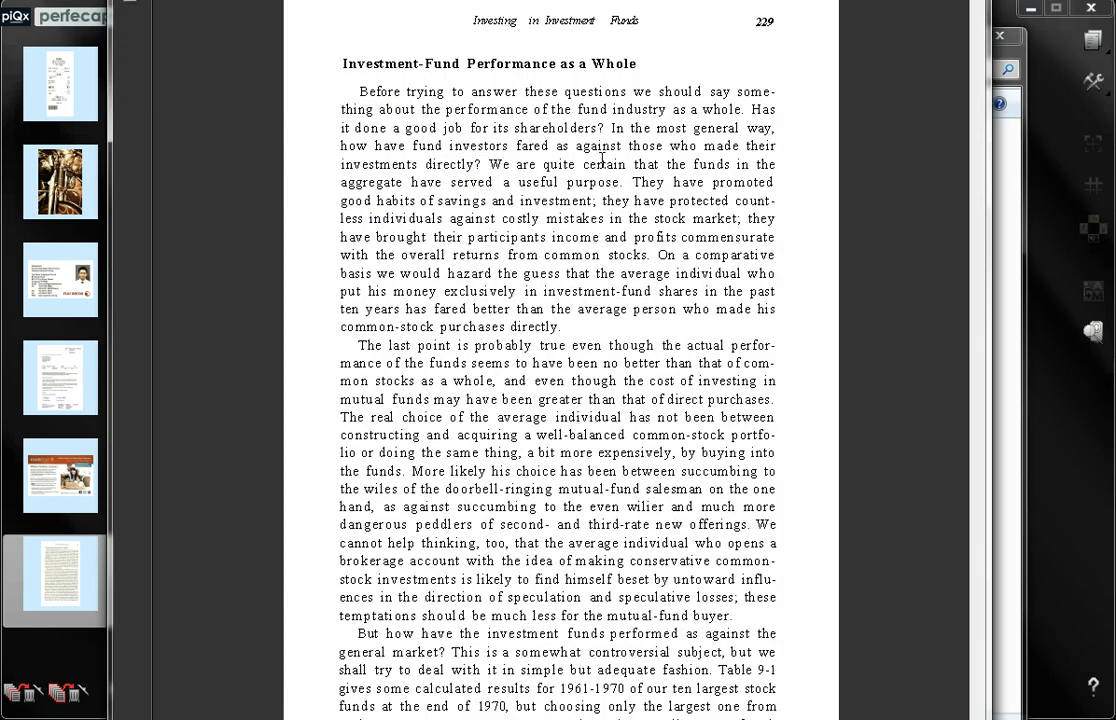
pyautogui.moveTo(565, 326)
pyautogui.mouseDown()
pyautogui.moveTo(344, 100)
pyautogui.moveTo(368, 88)
pyautogui.mouseUp()
pyautogui.rightClick(438, 158)
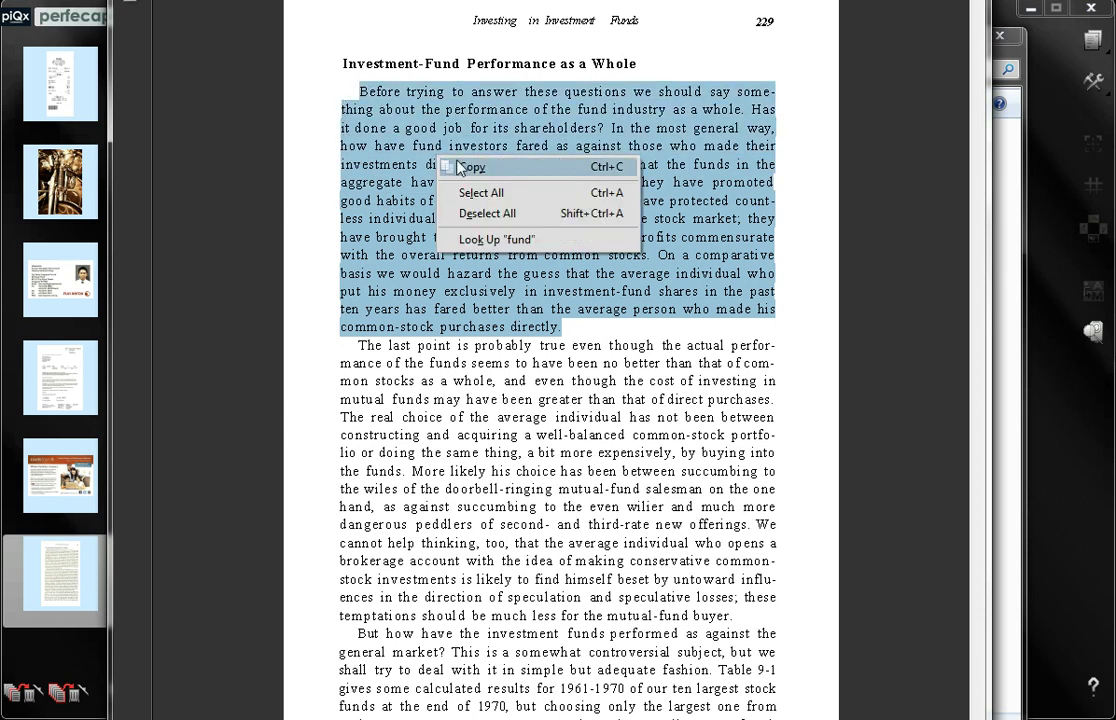
pyautogui.click(462, 167)
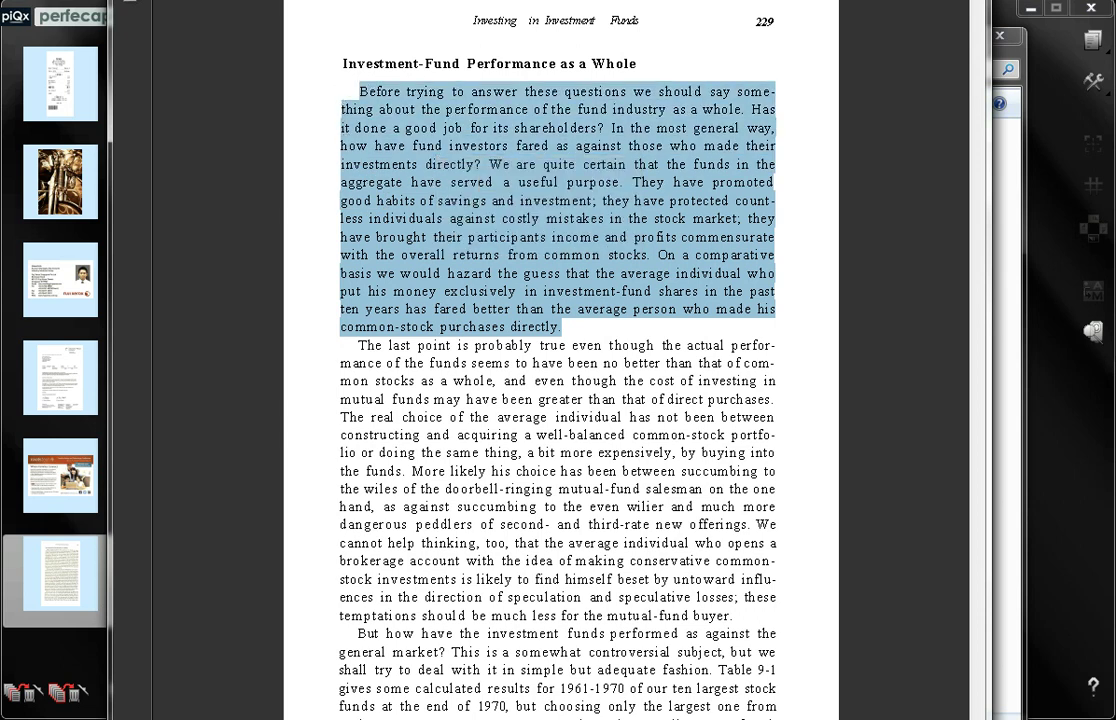
# Step: Paste the copied paragraph into the blank Word document with Keep Text Only
pyautogui.hotkey('alt', 'Tab')
pyautogui.rightClick(452, 197)
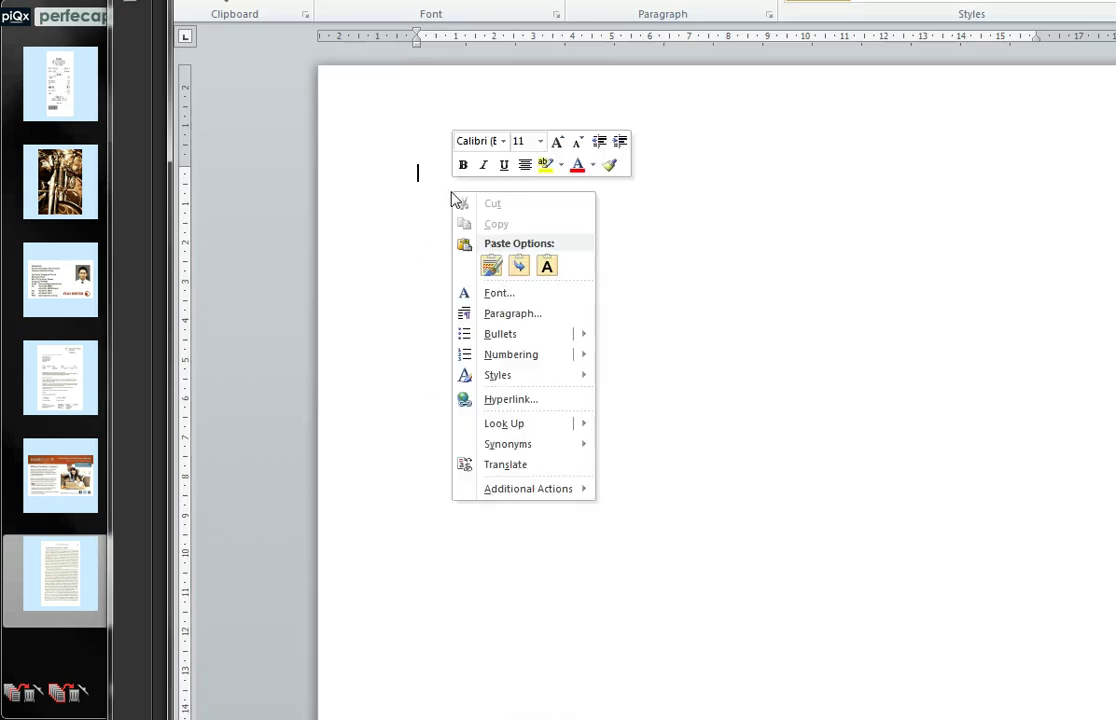
pyautogui.click(491, 265)
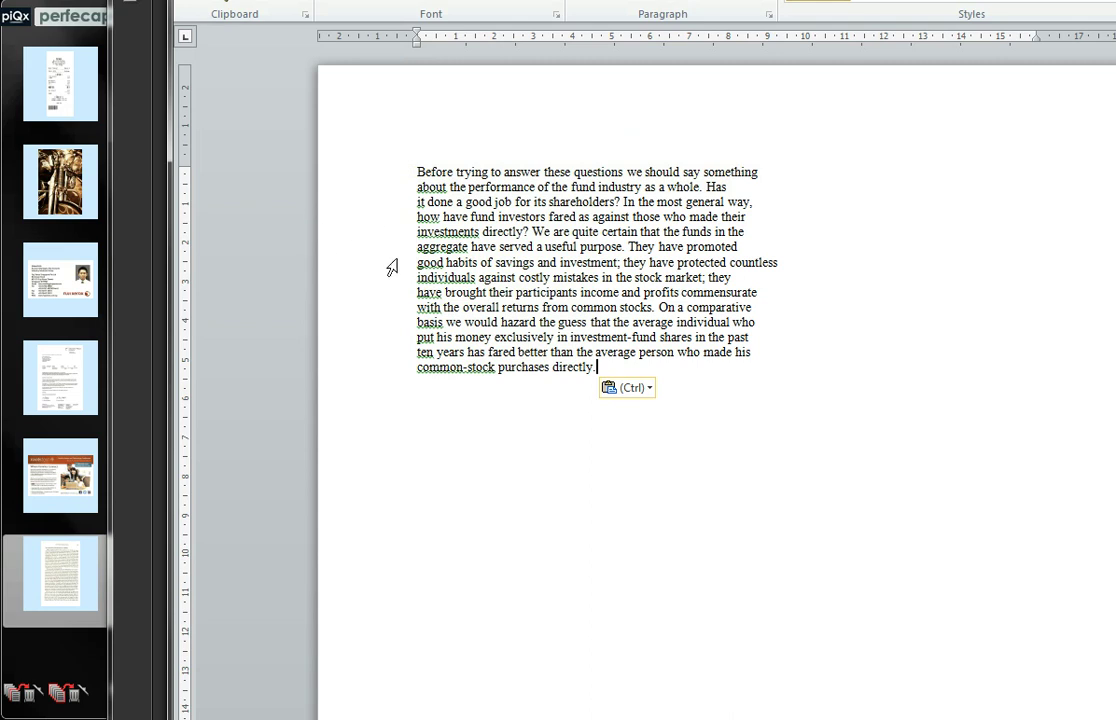
pyautogui.keyDown('ctrl'); pyautogui.scroll(2, 512, 248); pyautogui.keyUp('ctrl')
pyautogui.keyDown('ctrl'); pyautogui.scroll(1, 512, 248); pyautogui.keyUp('ctrl')
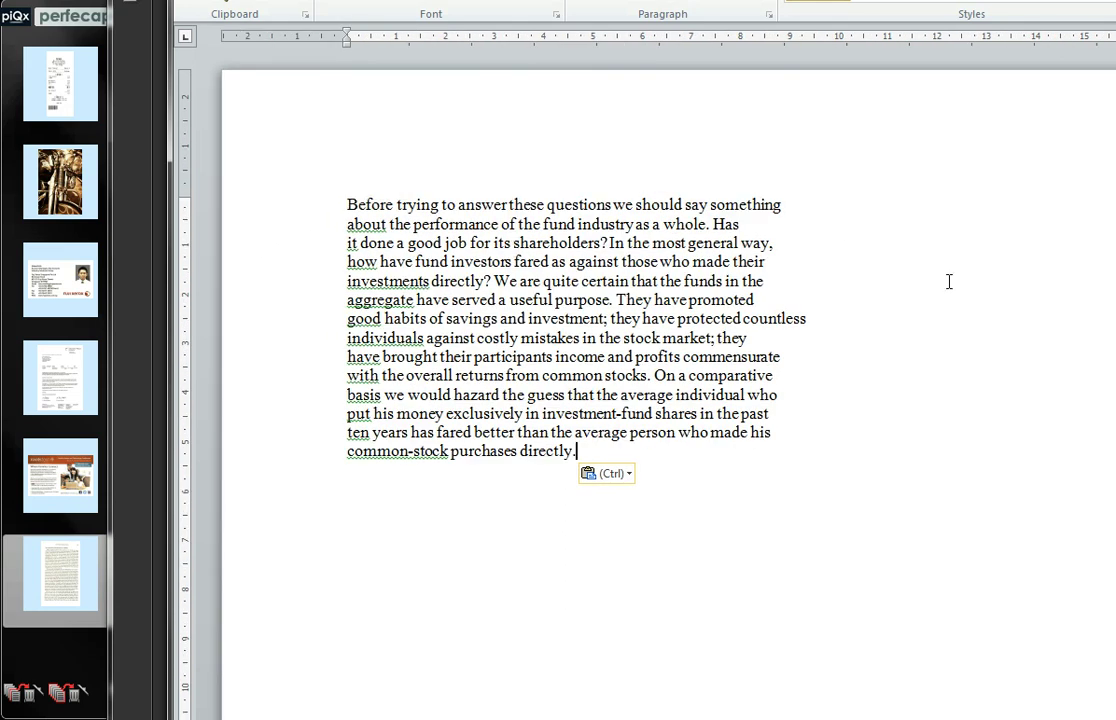